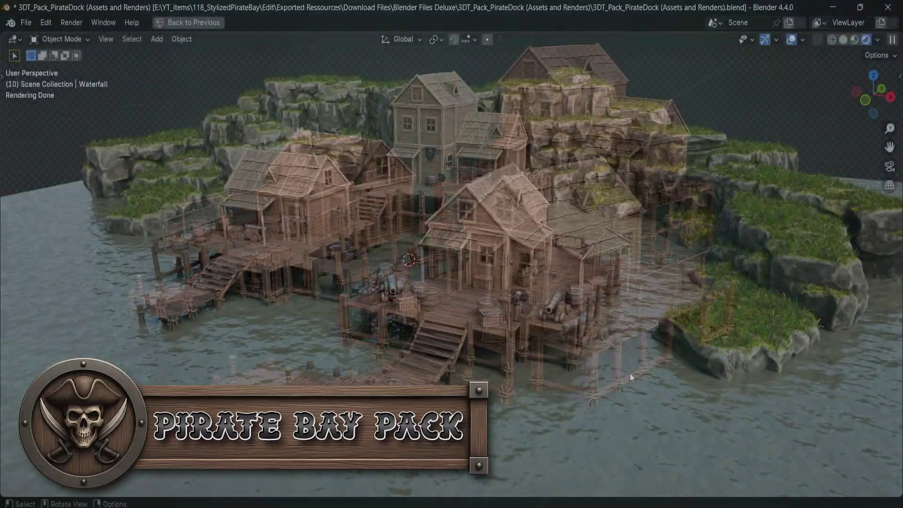
# Orbit, zoom and pan around the rendered pirate dock scene
pyautogui.moveTo(631, 373); pyautogui.dragTo(695, 372, button='middle')
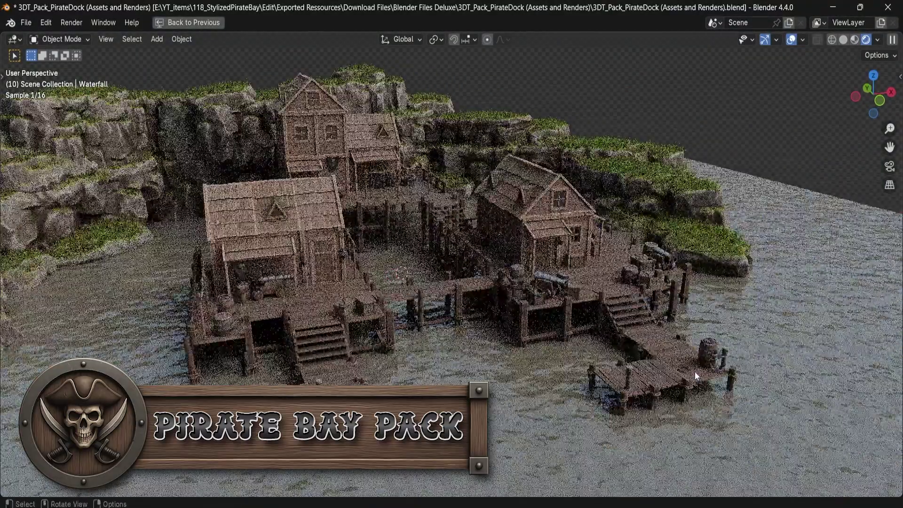
pyautogui.scroll(3, 600, 345)
pyautogui.scroll(2, 608, 361)
pyautogui.keyDown('shift'); pyautogui.moveTo(608, 362); pyautogui.dragTo(624, 371, button='middle'); pyautogui.keyUp('shift')
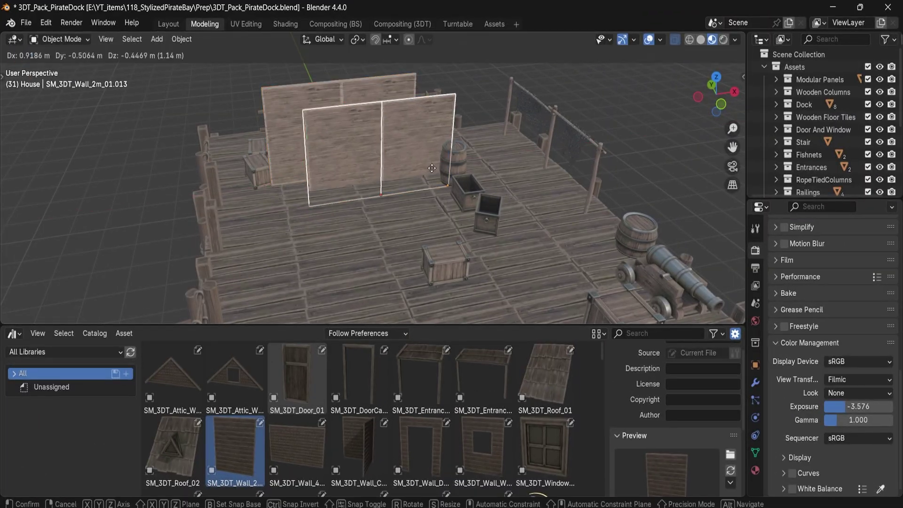
# Straighten the rotated wall panel, add a doorway wall piece and position the window on the wall
pyautogui.moveTo(435, 157); pyautogui.dragTo(506, 198, button='middle')
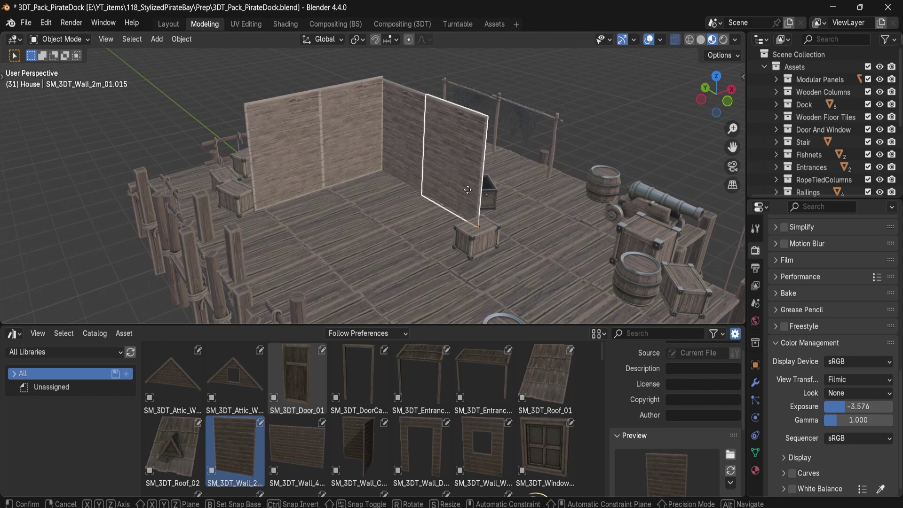
pyautogui.hotkey('alt', 'r')
pyautogui.moveTo(420, 451); pyautogui.dragTo(338, 266)
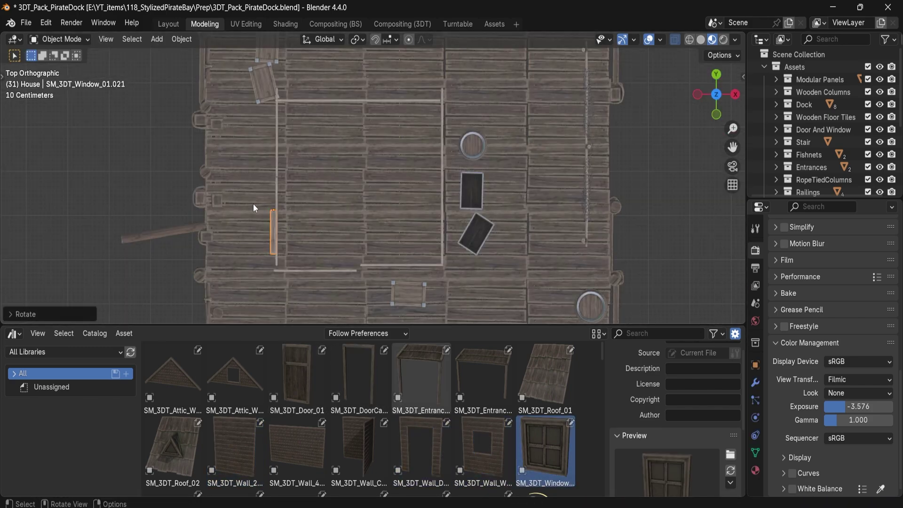
pyautogui.click(304, 382)
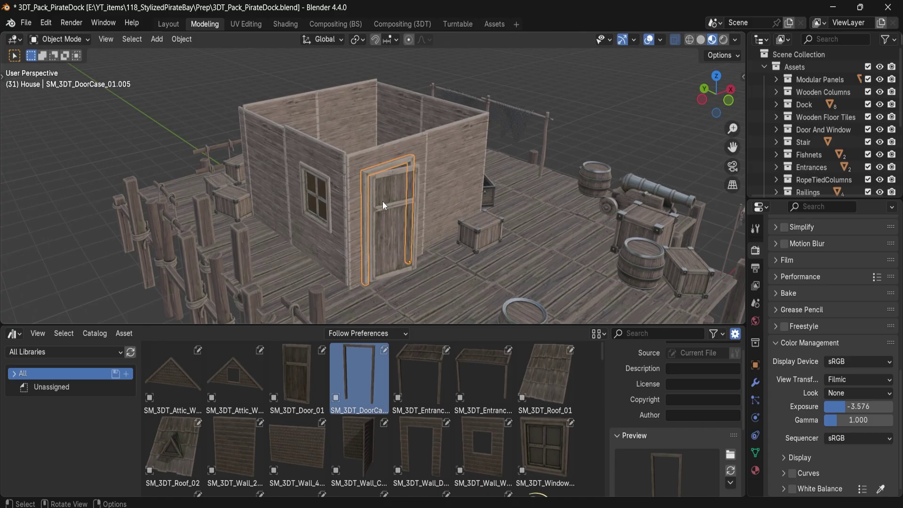
# Duplicate the attic wall to form a second gable
pyautogui.hotkey('shift', 'd')
pyautogui.scroll(-2, 199, 399)
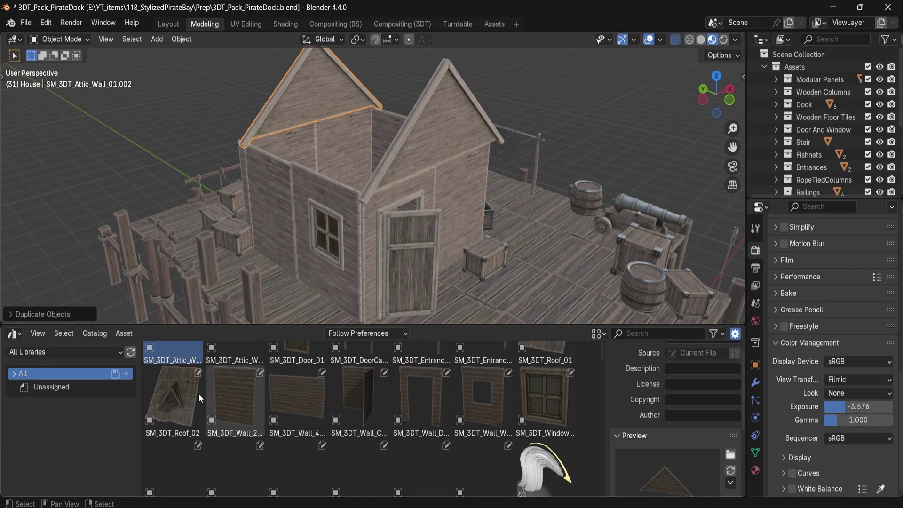
pyautogui.moveTo(335, 163); pyautogui.dragTo(432, 131, button='middle')
# Duplicate the roof piece and rotate the copy 180 degrees around Z
pyautogui.press('KP_7')
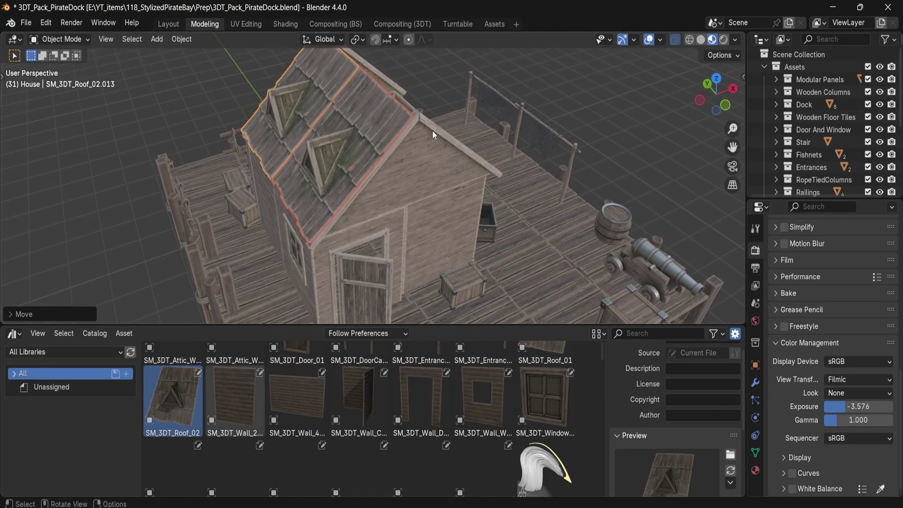
pyautogui.hotkey('shift', 'd')
pyautogui.press('r')
pyautogui.press('z')
pyautogui.press('1')
pyautogui.press('8')
pyautogui.press('0')
pyautogui.click(370, 151)
# Move the roof copy into place beside the original roof
pyautogui.press('KP_7')
pyautogui.press('g')
pyautogui.click(341, 159)
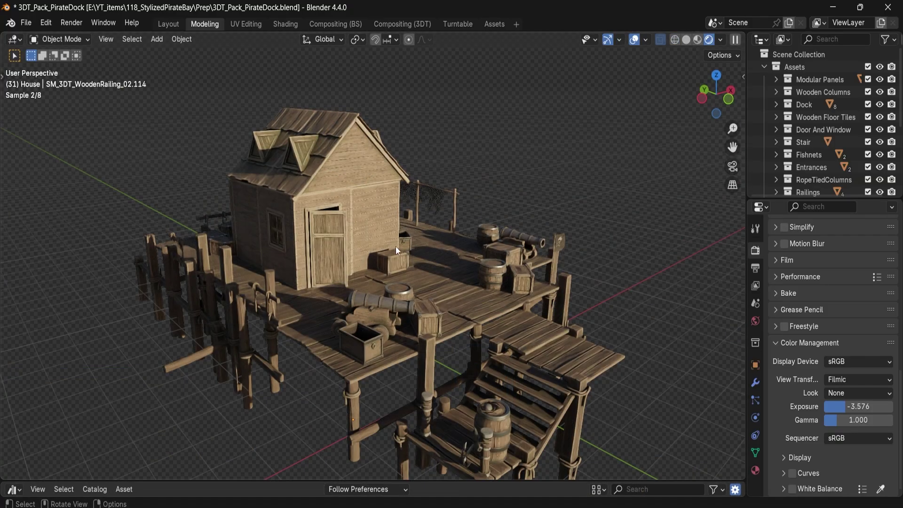
pyautogui.scroll(5, 395, 246)
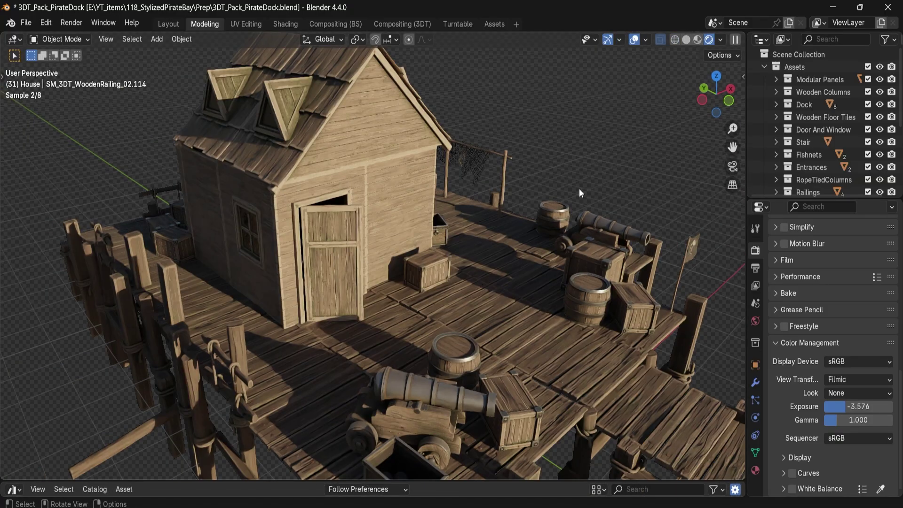
# Orbit, pan and zoom over the finished house and the row of neighbouring dock houses
pyautogui.scroll(-4, 578, 189)
pyautogui.keyDown('shift'); pyautogui.moveTo(521, 269); pyautogui.dragTo(538, 216, button='middle'); pyautogui.keyUp('shift')
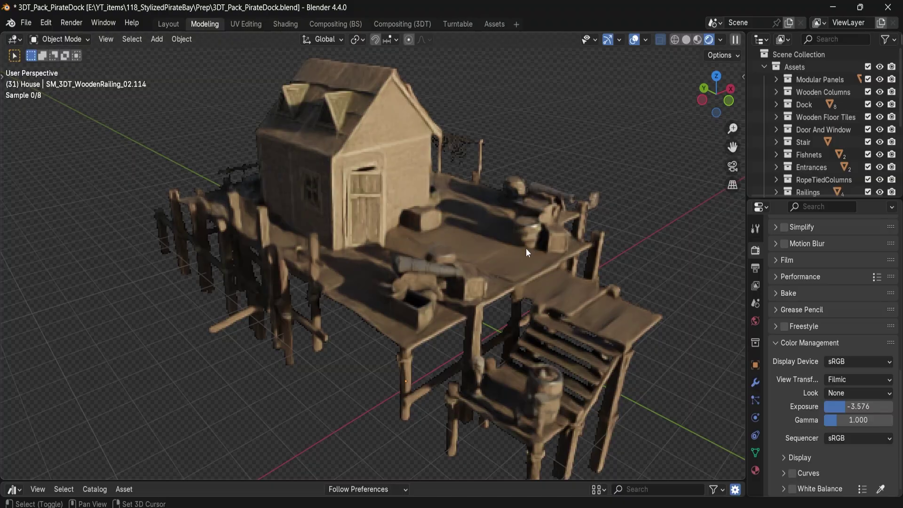
pyautogui.scroll(-5, 526, 247)
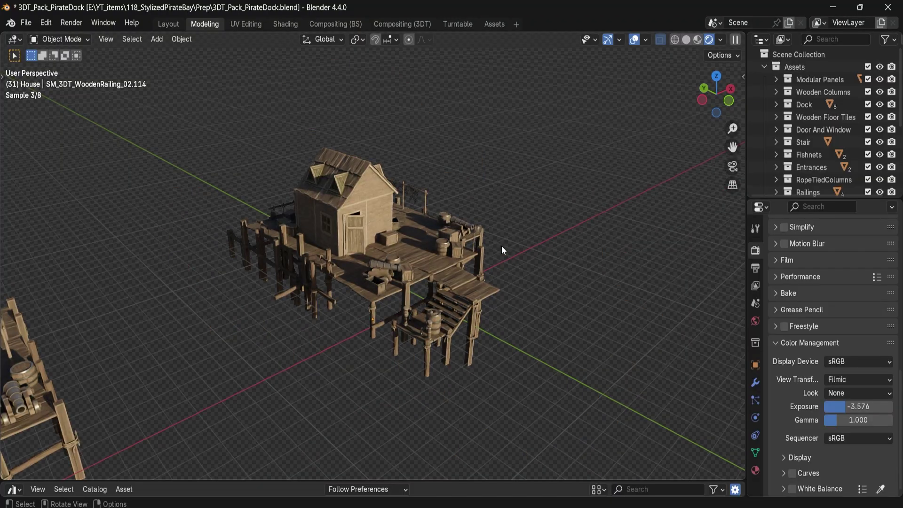
pyautogui.scroll(-4, 502, 246)
pyautogui.scroll(3, 442, 235)
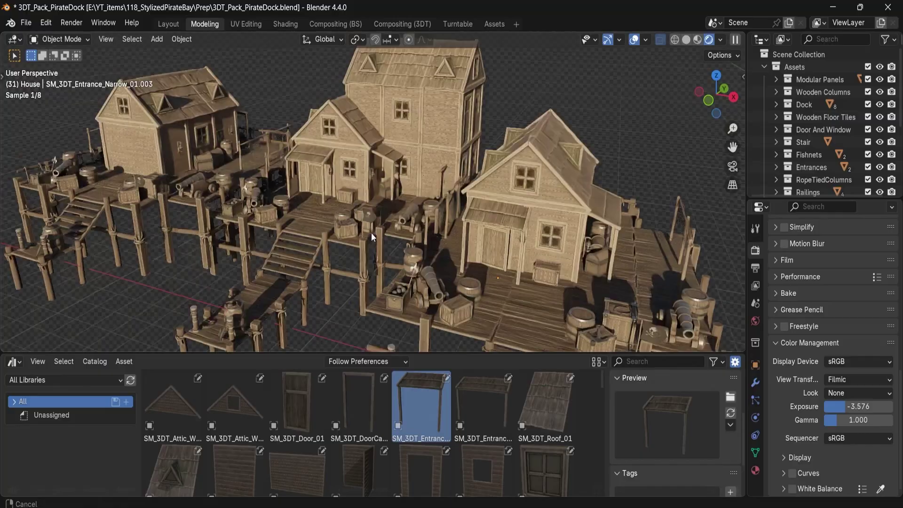
pyautogui.moveTo(371, 232); pyautogui.dragTo(347, 180, button='middle')
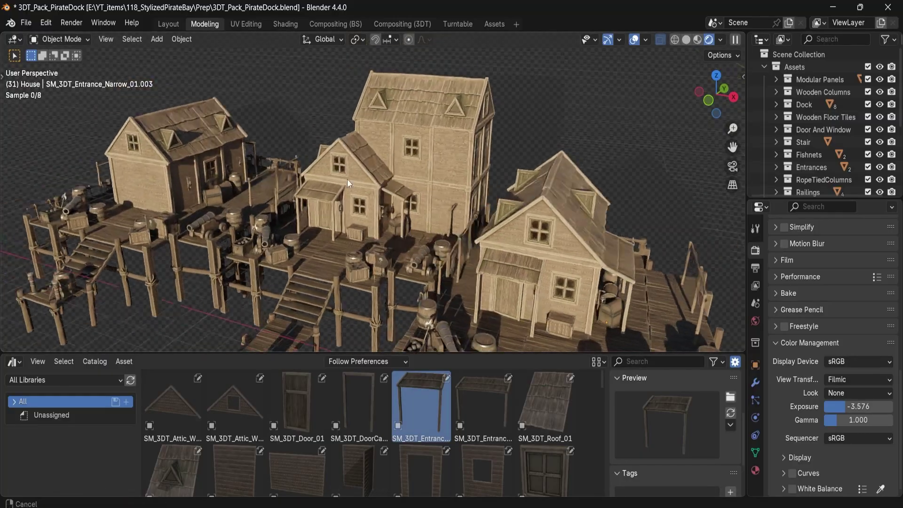
pyautogui.scroll(6, 347, 180)
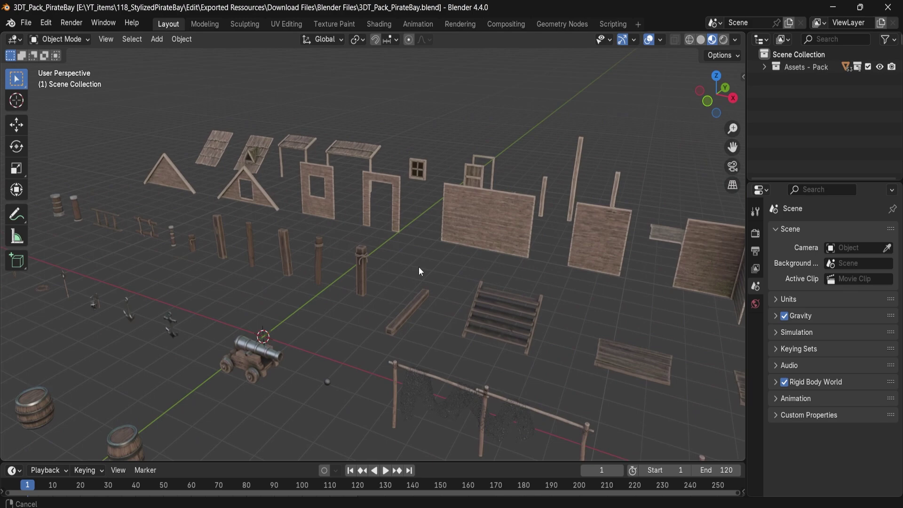
# Orbit and pan across the laid-out pack pieces toward the cannon, anchors and barrels
pyautogui.moveTo(419, 267); pyautogui.dragTo(573, 266, button='middle')
pyautogui.scroll(3, 380, 333)
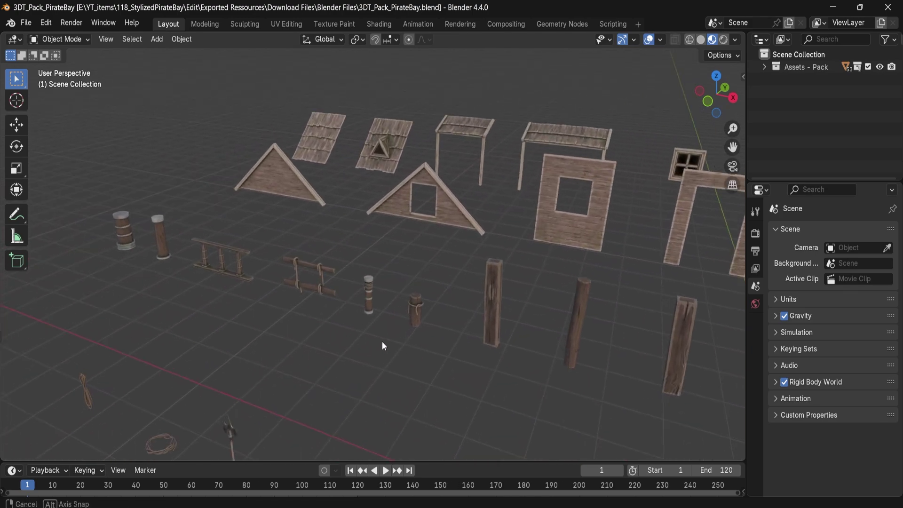
pyautogui.moveTo(382, 344); pyautogui.dragTo(475, 338, button='middle')
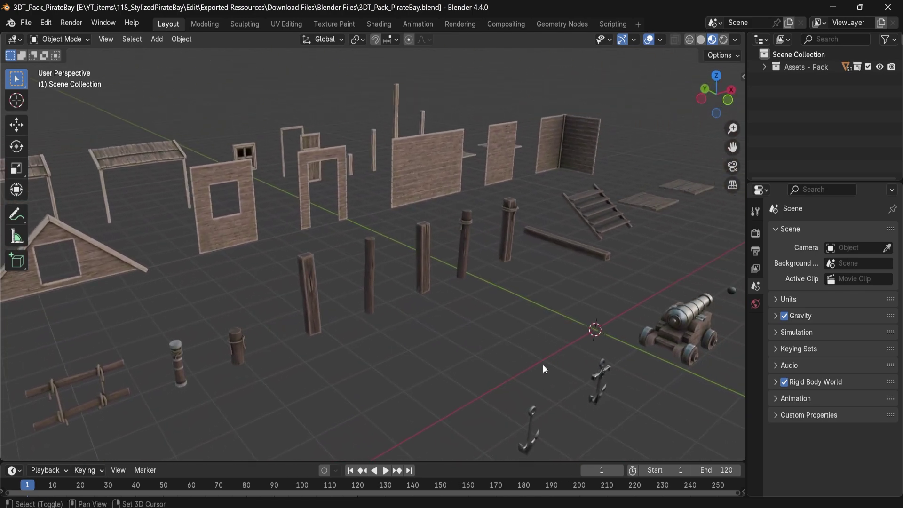
pyautogui.keyDown('shift'); pyautogui.moveTo(542, 365); pyautogui.dragTo(228, 239, button='middle'); pyautogui.keyUp('shift')
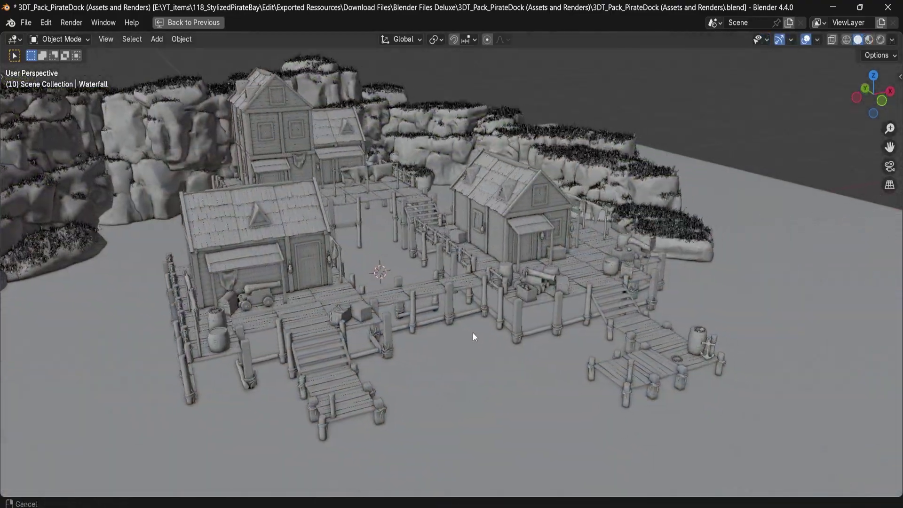
# Orbit and zoom around the solid-shaded dock
pyautogui.moveTo(473, 333)
pyautogui.mouseDown(button='middle')
pyautogui.moveTo(359, 324)
pyautogui.moveTo(402, 312)
pyautogui.mouseUp(button='middle')
pyautogui.scroll(5, 369, 312)
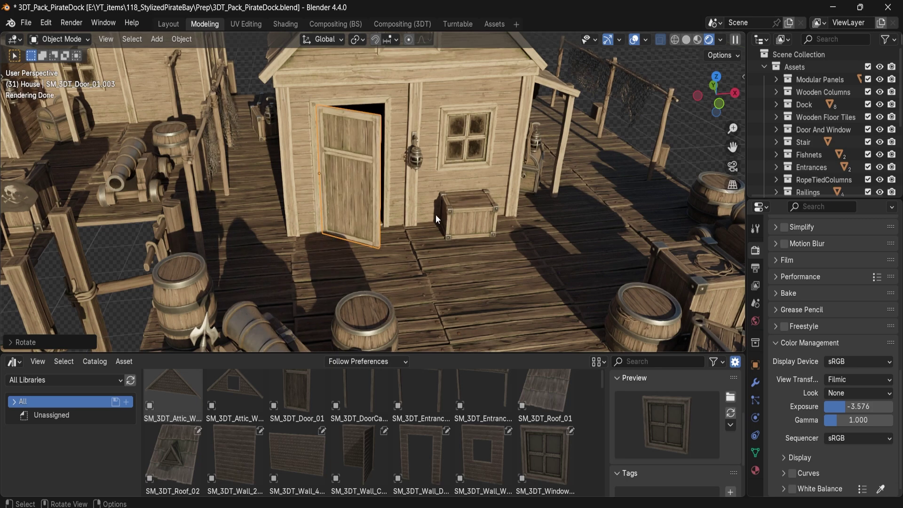
# Rotate the house door shut around the Z axis
pyautogui.scroll(1, 436, 214)
pyautogui.press('r')
pyautogui.press('z')
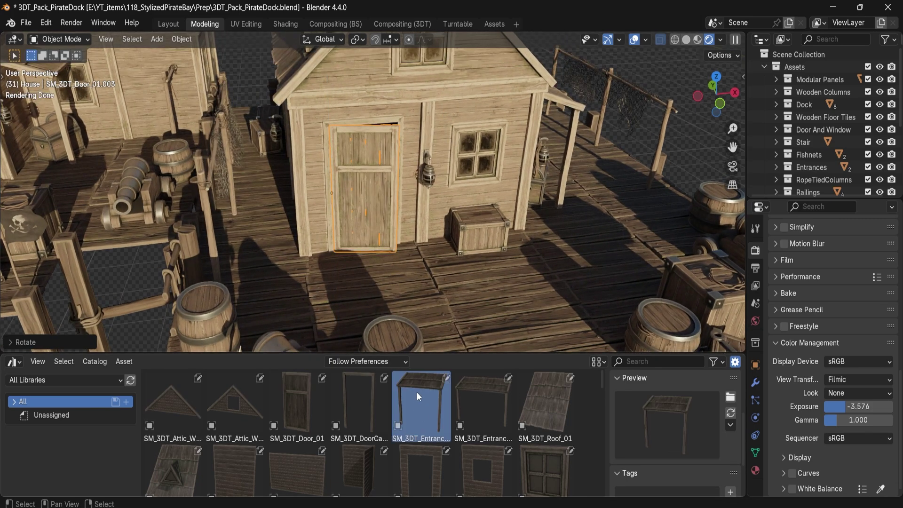
# Place the SM_3DT_Entrance_Narrow_01 covered entrance over the door
pyautogui.moveTo(366, 265); pyautogui.dragTo(375, 262)
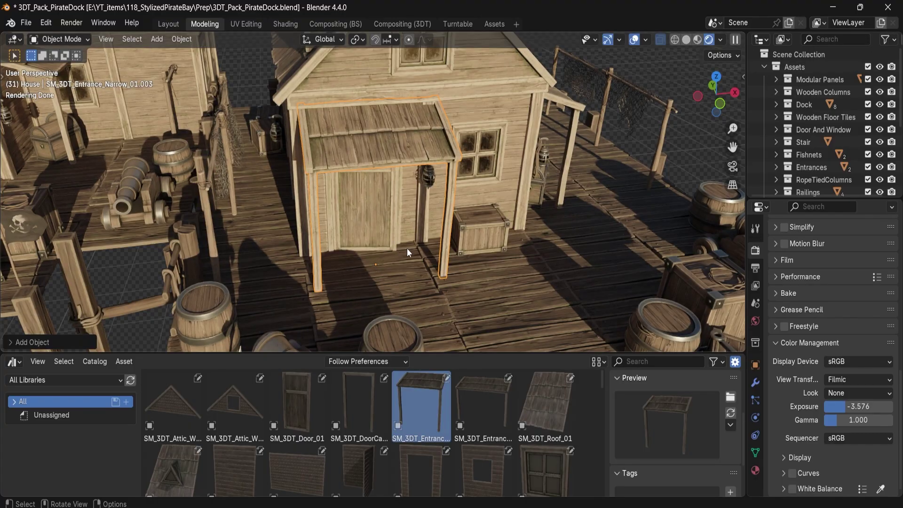
pyautogui.scroll(2, 407, 248)
pyautogui.moveTo(407, 248); pyautogui.dragTo(392, 201, button='middle')
pyautogui.scroll(-6, 368, 232)
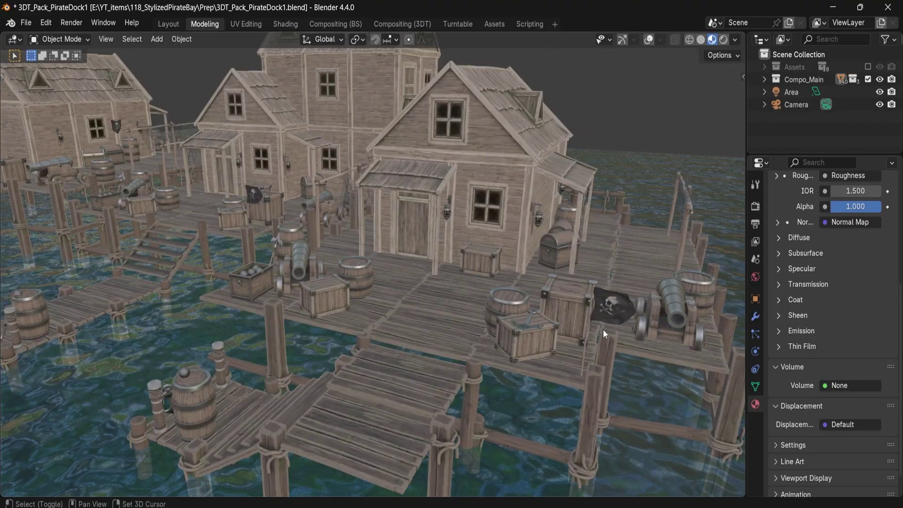
# Pan across the dock houses and reposition the chest
pyautogui.keyDown('shift'); pyautogui.moveTo(603, 330); pyautogui.dragTo(455, 300, button='middle'); pyautogui.keyUp('shift')
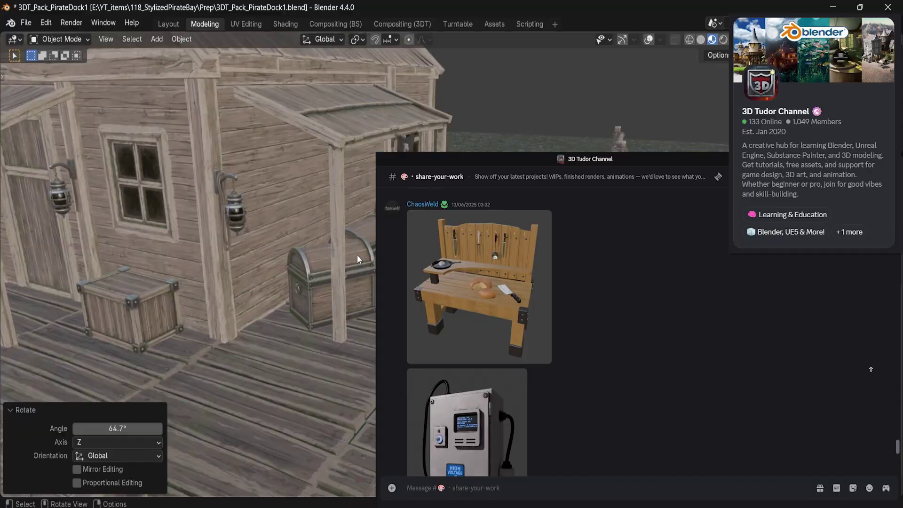
pyautogui.moveTo(357, 255); pyautogui.dragTo(292, 262, button='middle')
pyautogui.press('Return')
# Scroll the #share-your-work channel and nudge the prop by the net
pyautogui.scroll(-10, 355, 253)
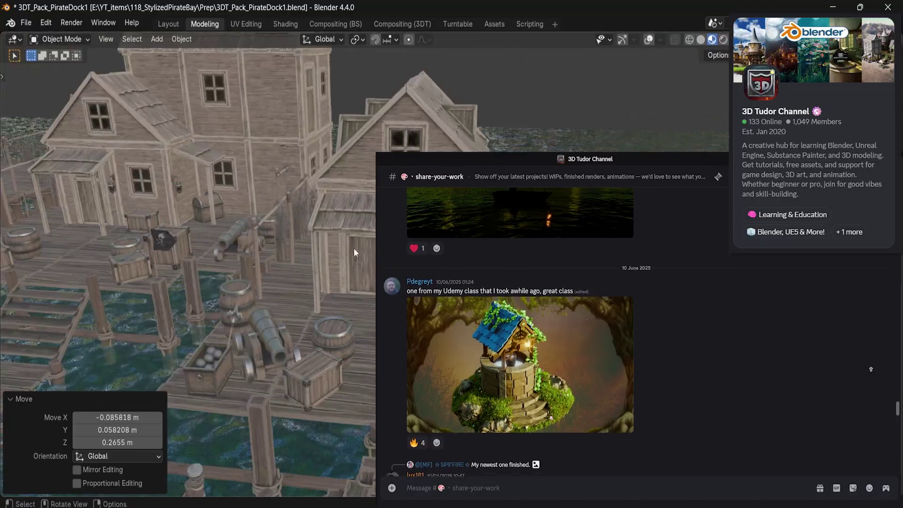
pyautogui.scroll(8, 355, 253)
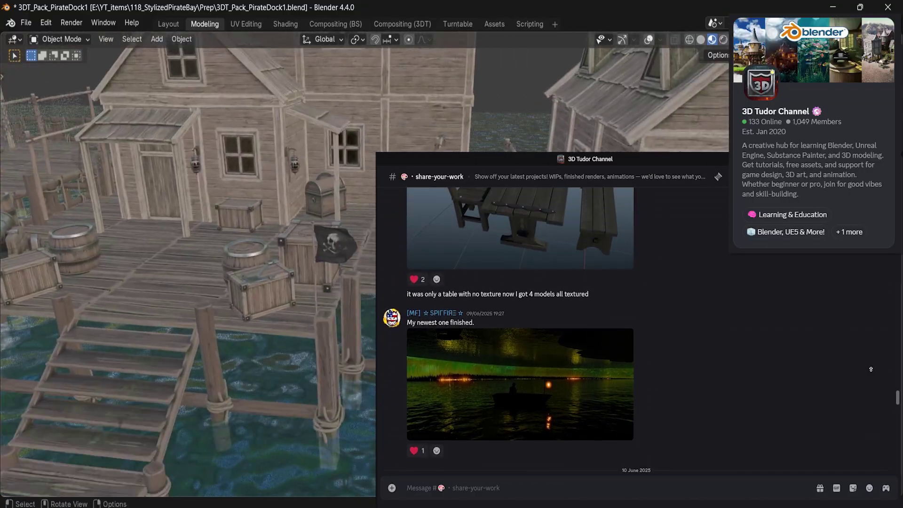
pyautogui.scroll(8, 355, 252)
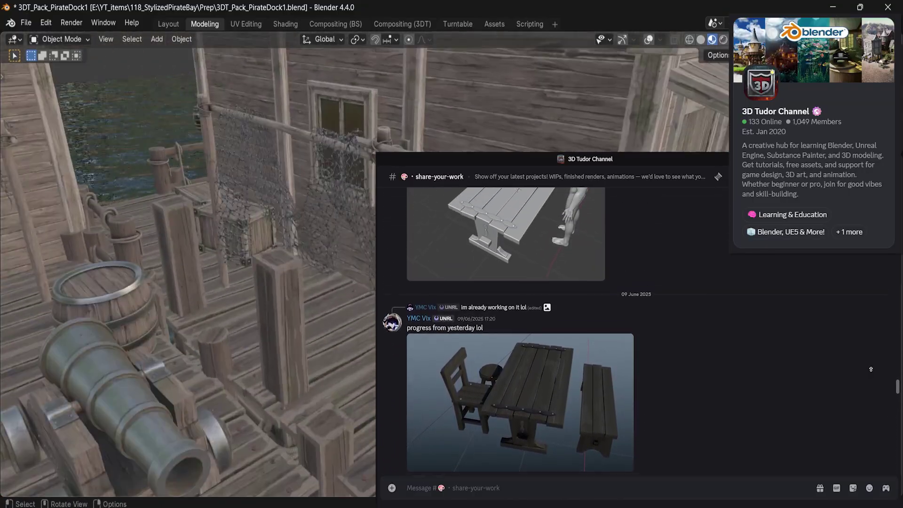
pyautogui.scroll(-2, 355, 253)
pyautogui.press('g')
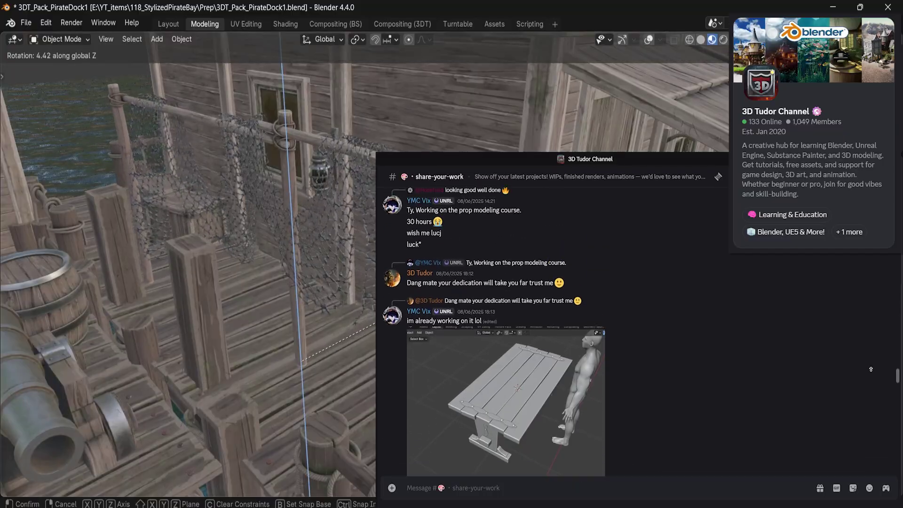
pyautogui.press('Return')
# Rotate the halberd beside the cannon while viewing down the dock
pyautogui.scroll(-6, 355, 253)
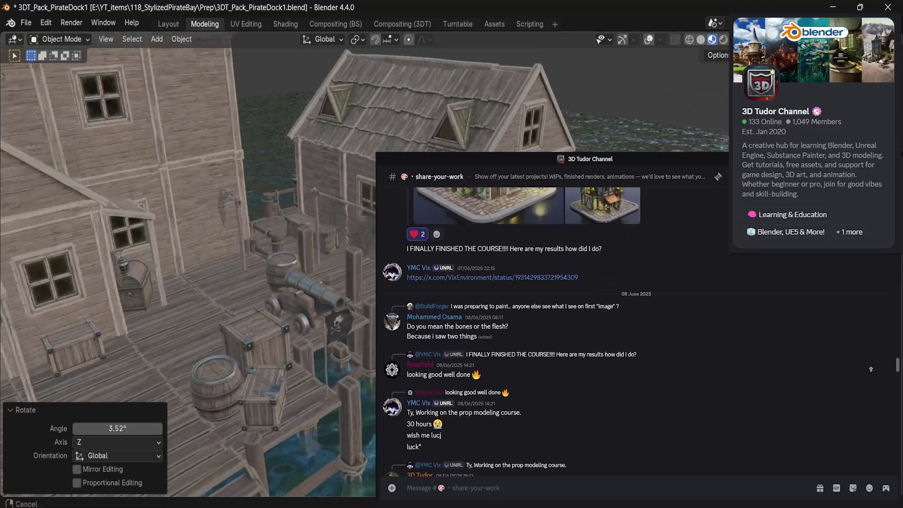
pyautogui.scroll(-4, 339, 291)
pyautogui.moveTo(311, 263); pyautogui.dragTo(460, 224, button='middle')
pyautogui.scroll(8, 323, 238)
pyautogui.scroll(5, 468, 244)
pyautogui.press('r')
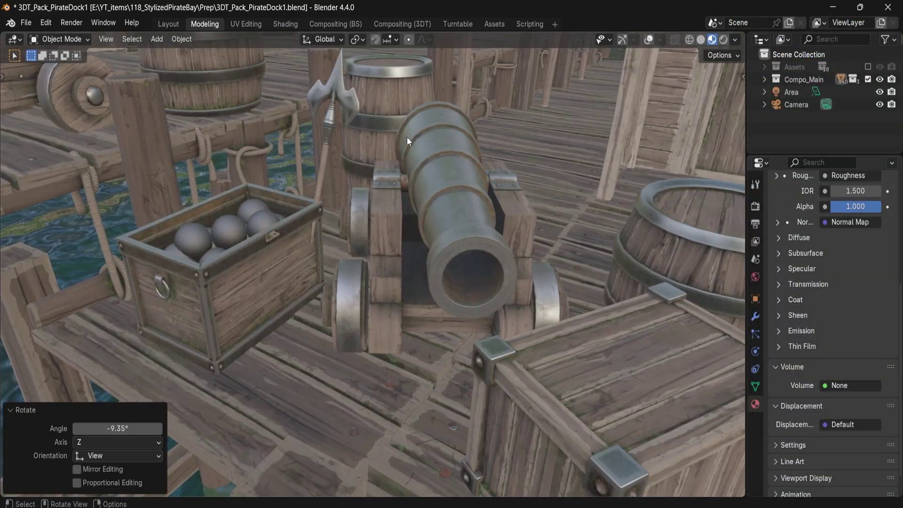
pyautogui.scroll(-5, 389, 139)
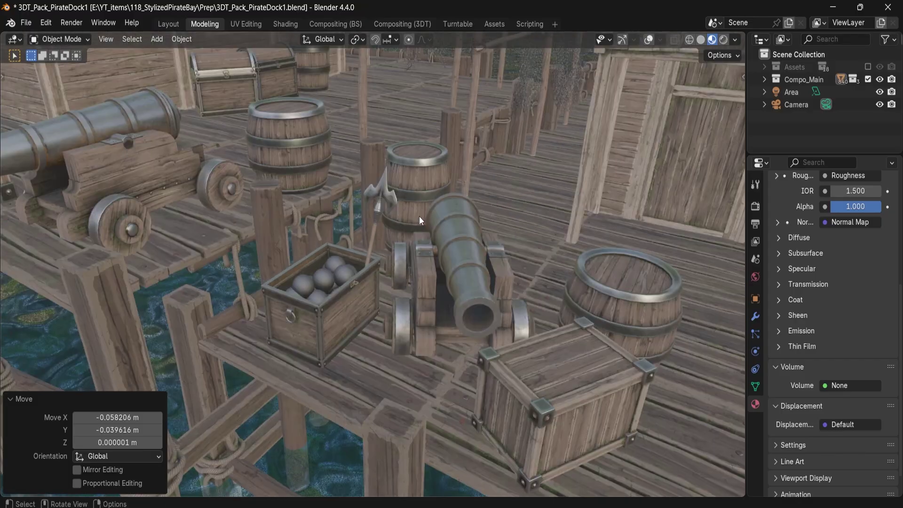